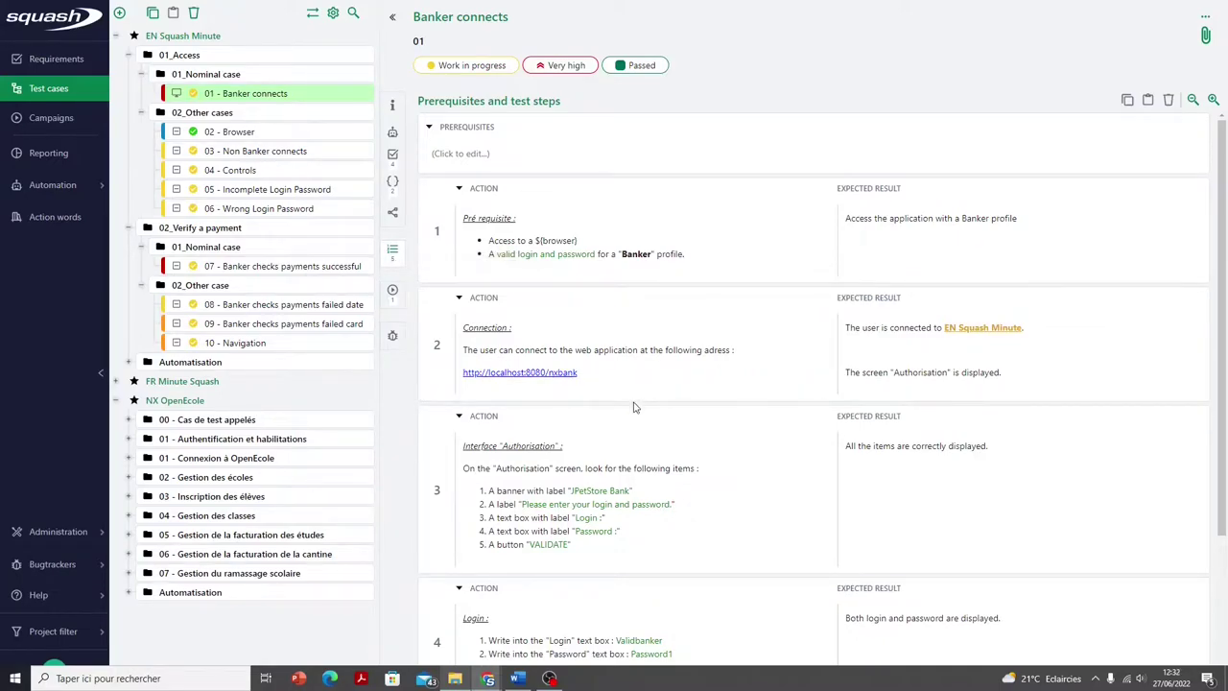
Look through the test case's steps, and open and cancel editing of step 1's expected result
{"action": "scroll", "coordinate": [633, 408], "scroll_direction": "down", "scroll_amount": 2}
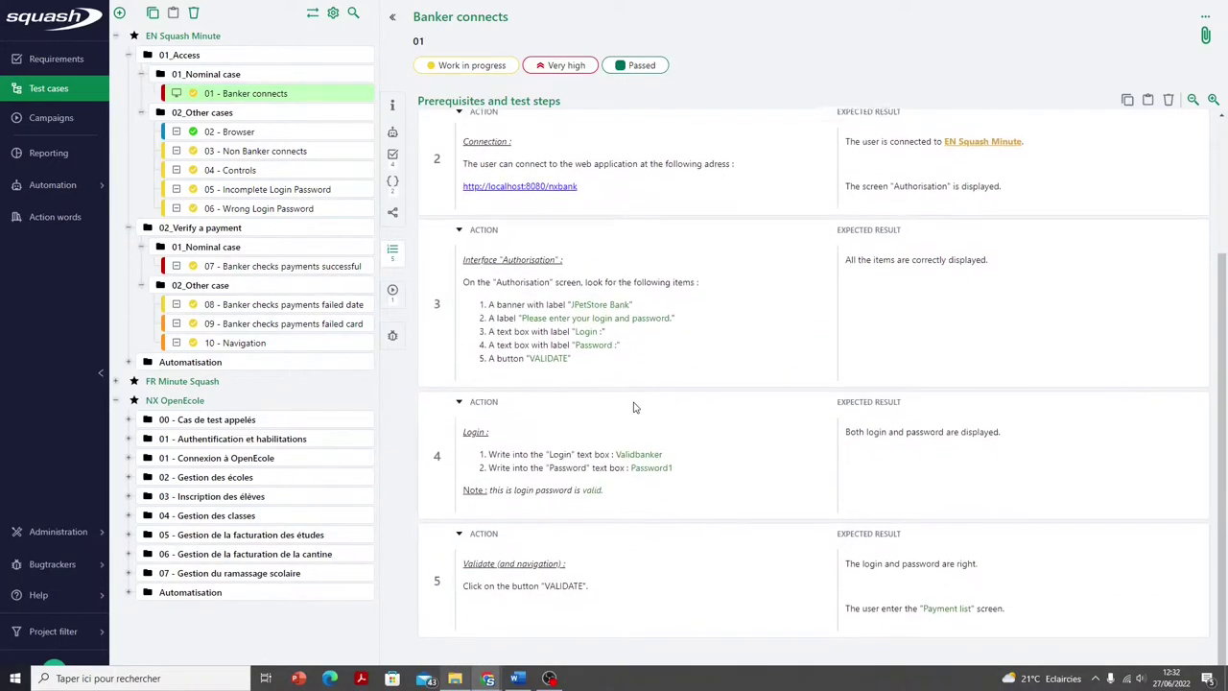
{"action": "scroll", "coordinate": [633, 408], "scroll_direction": "up", "scroll_amount": 2}
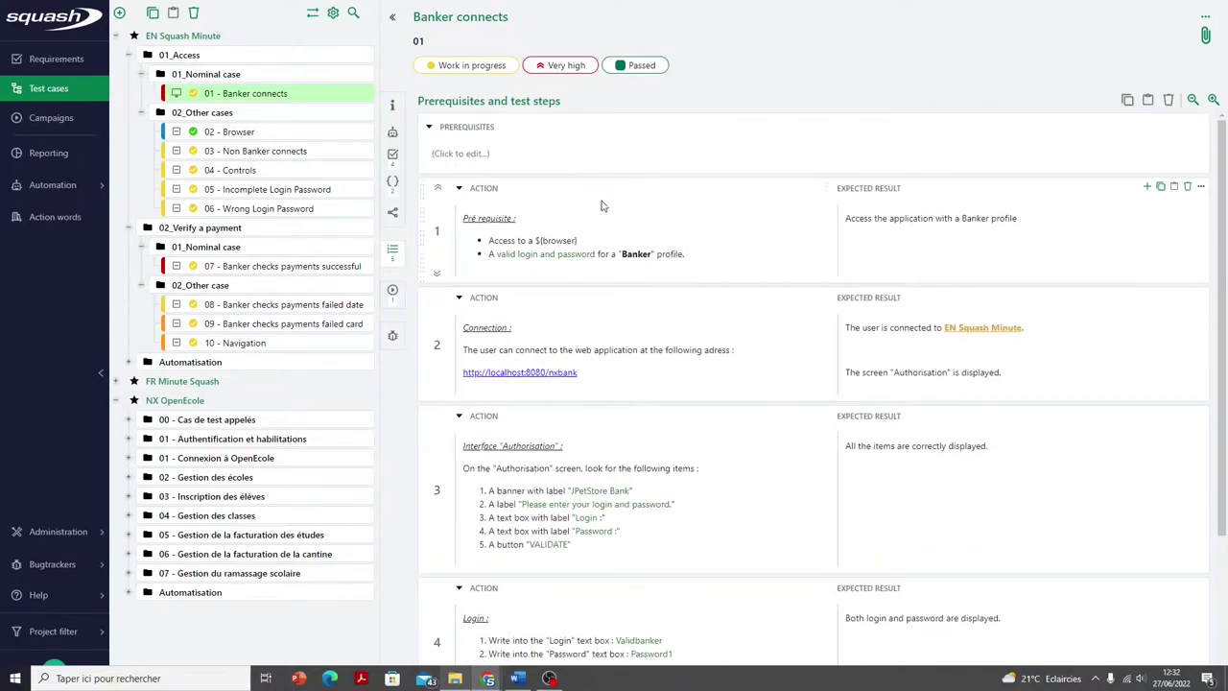
{"action": "left_click", "coordinate": [963, 244]}
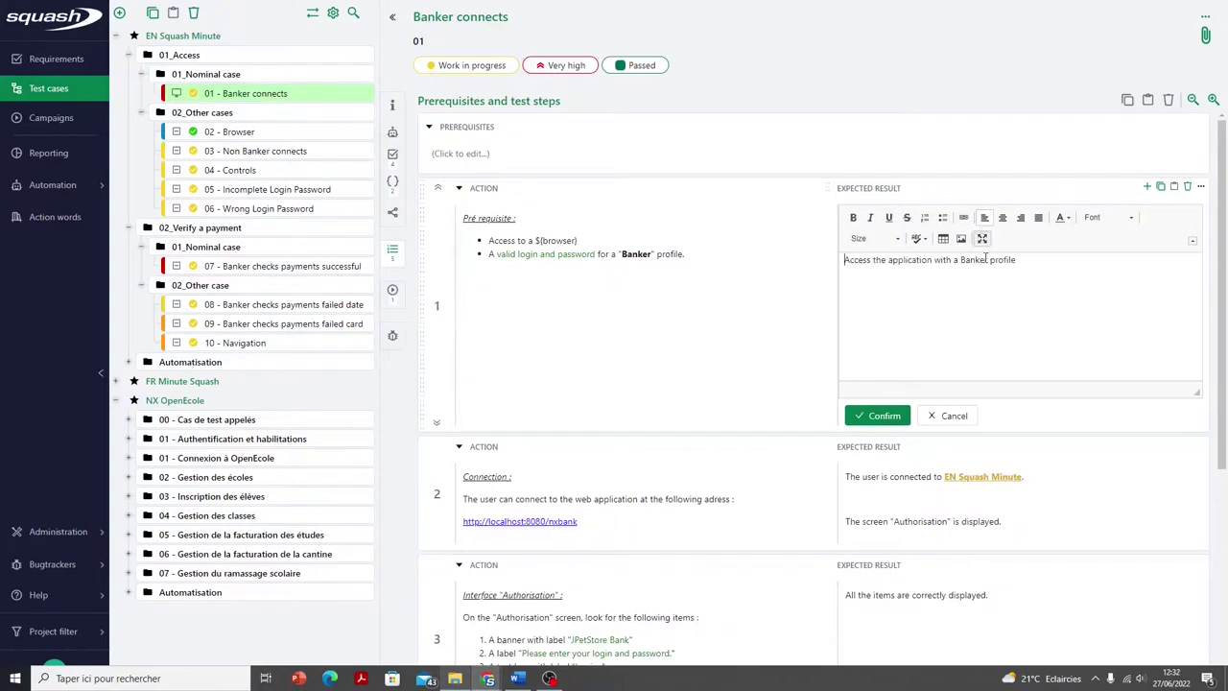
{"action": "left_click", "coordinate": [959, 415]}
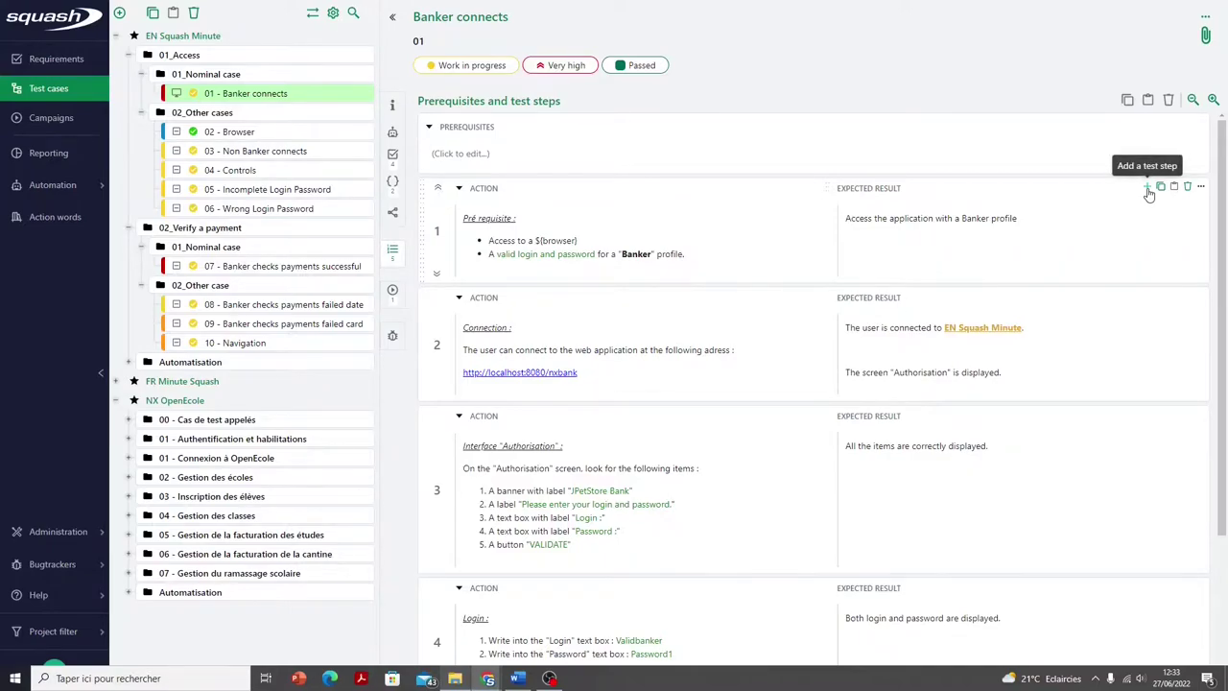
Start adding a new test step directly below step 1 and cancel it
{"action": "left_click", "coordinate": [1147, 188]}
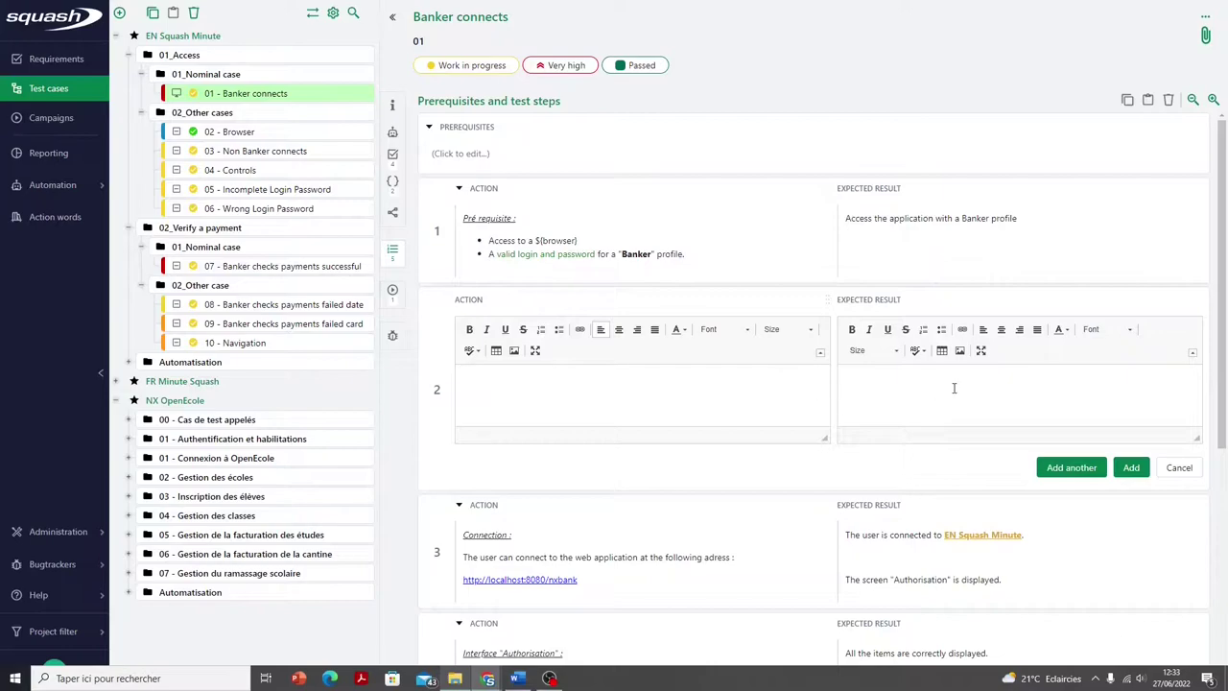
{"action": "left_click", "coordinate": [1178, 467]}
{"action": "left_click", "coordinate": [1148, 229]}
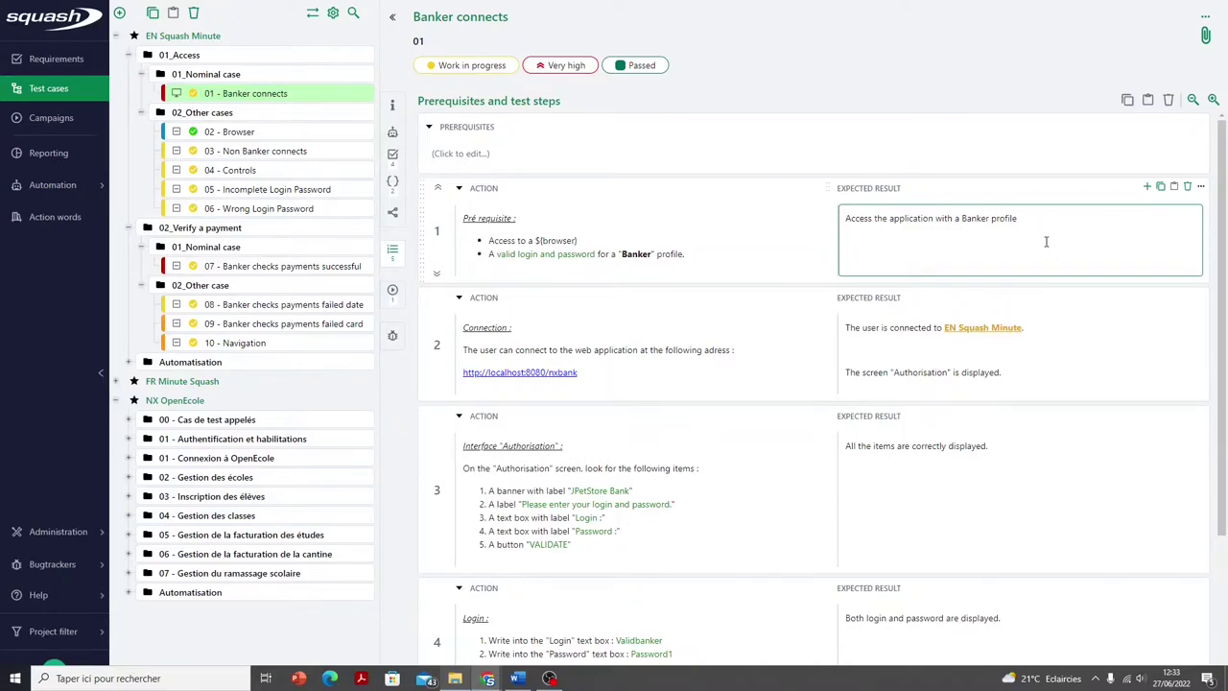
Collapse test steps 1 and 2 individually, and collapse the prerequisites and all remaining steps
{"action": "left_click", "coordinate": [458, 189]}
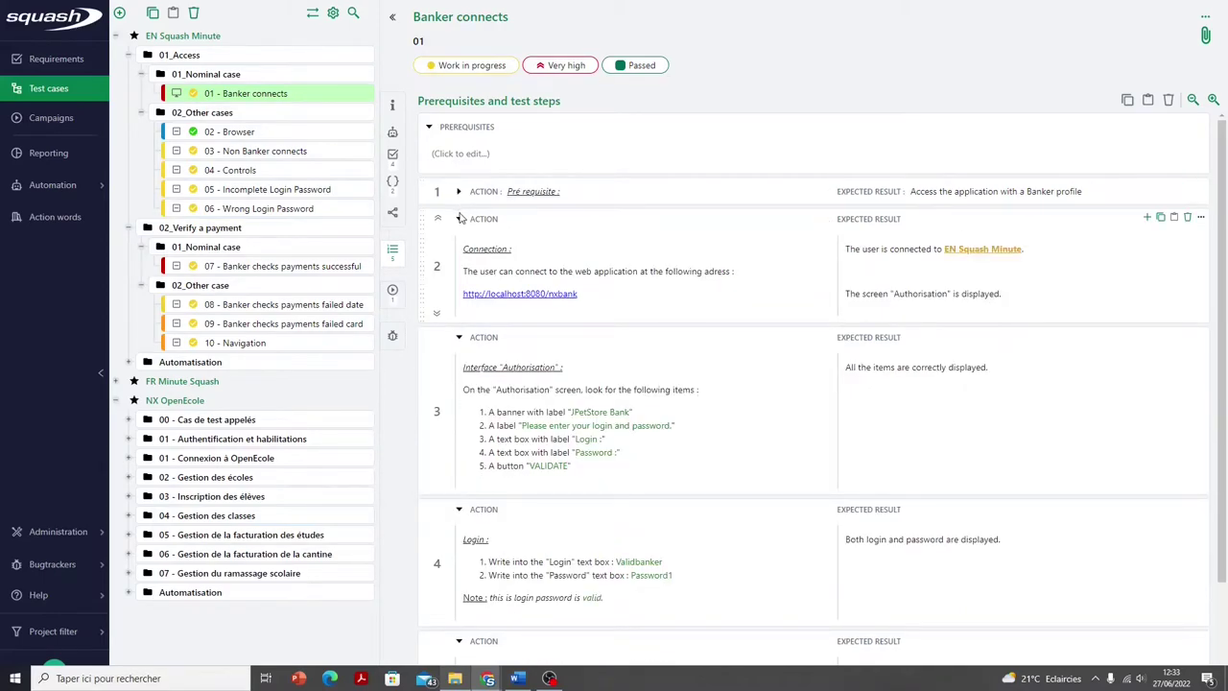
{"action": "left_click", "coordinate": [459, 219]}
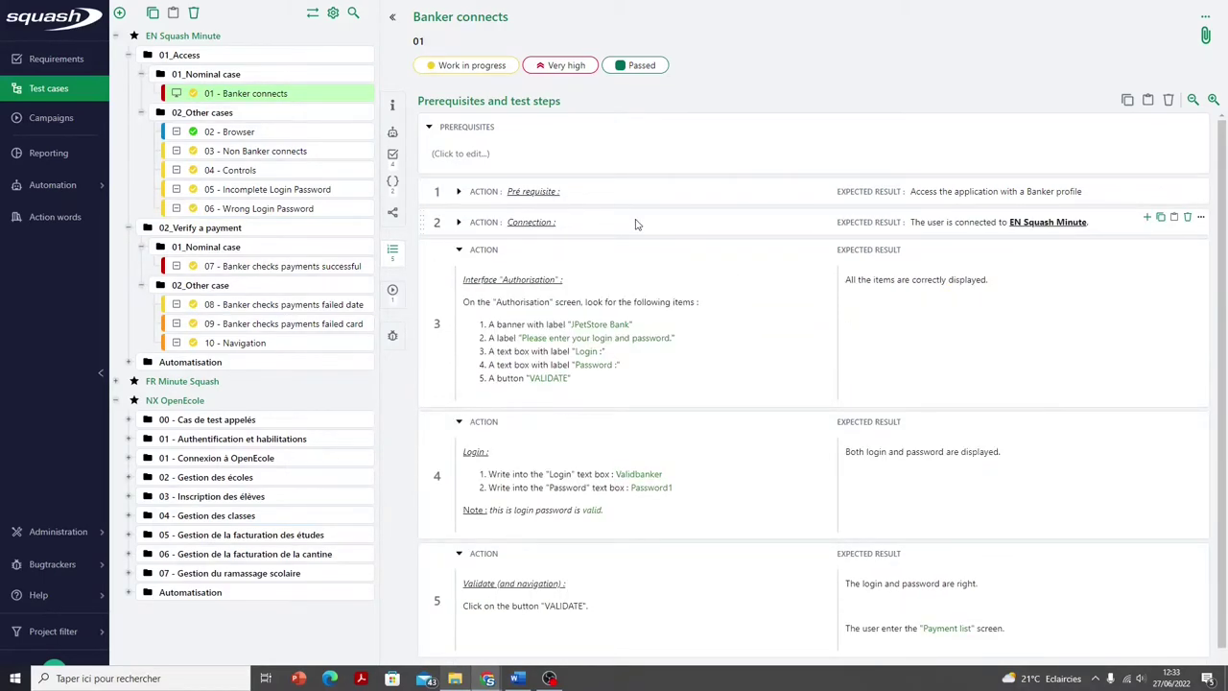
{"action": "left_click", "coordinate": [1193, 101]}
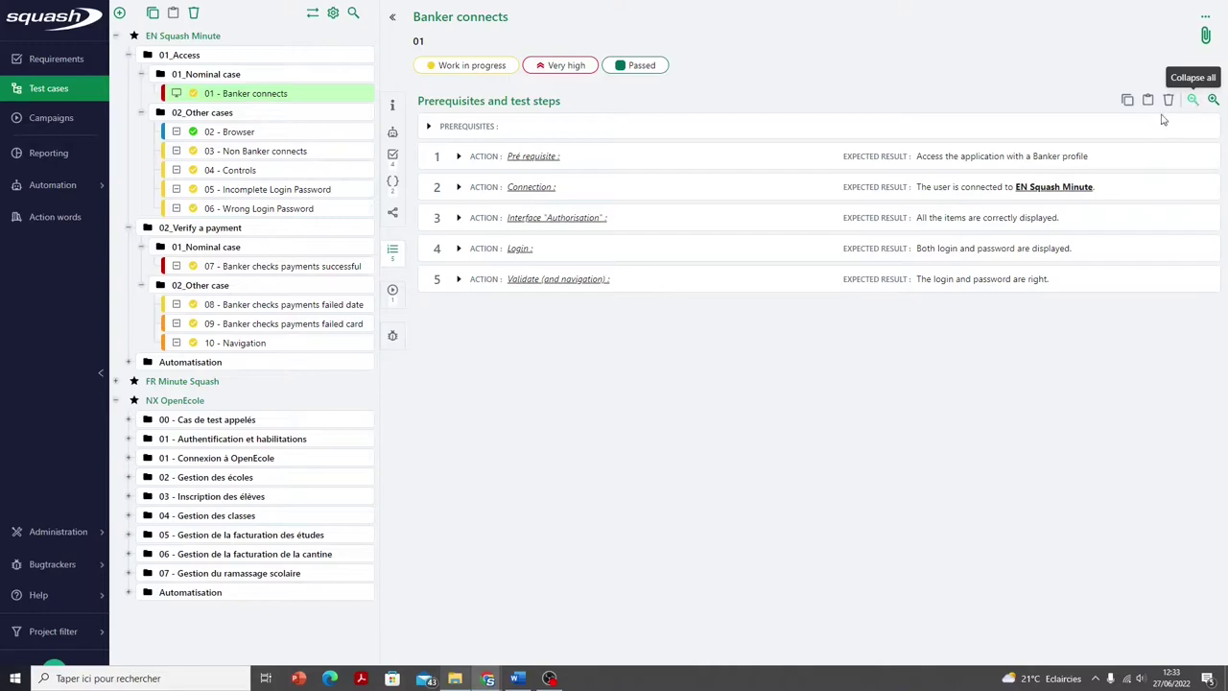
Select test steps 1 to 3 and try to move them together as a group
{"action": "left_click", "coordinate": [436, 159]}
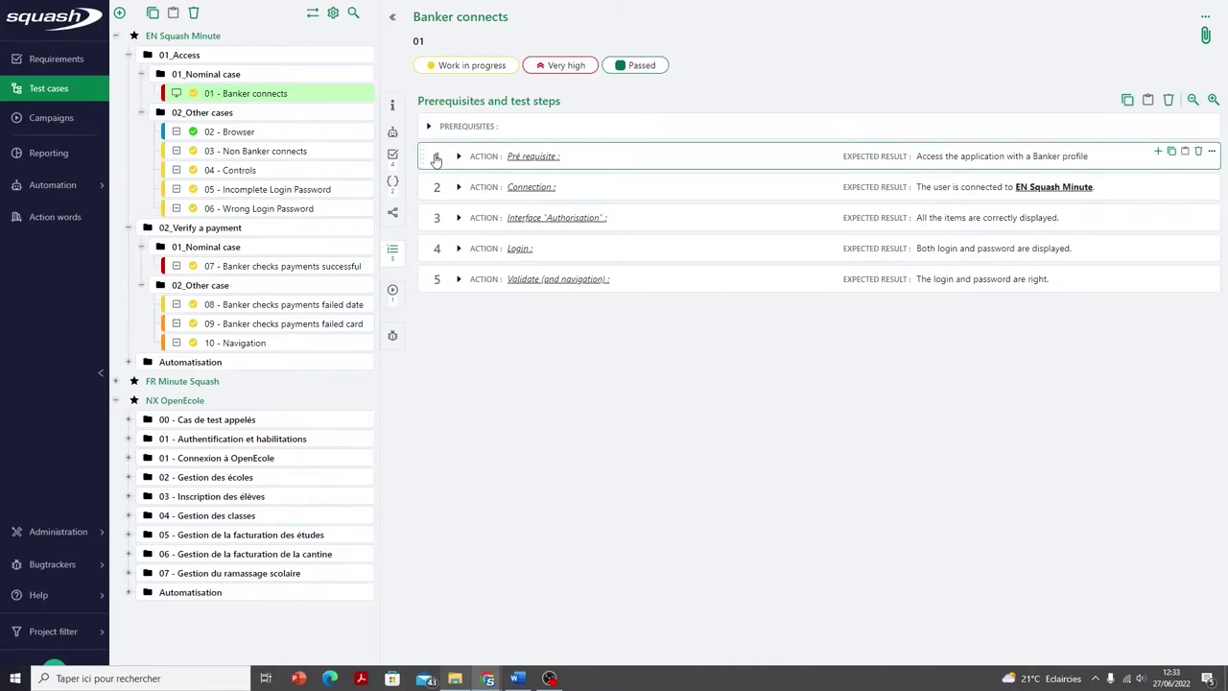
{"action": "left_click", "coordinate": [437, 190], "text": "shift"}
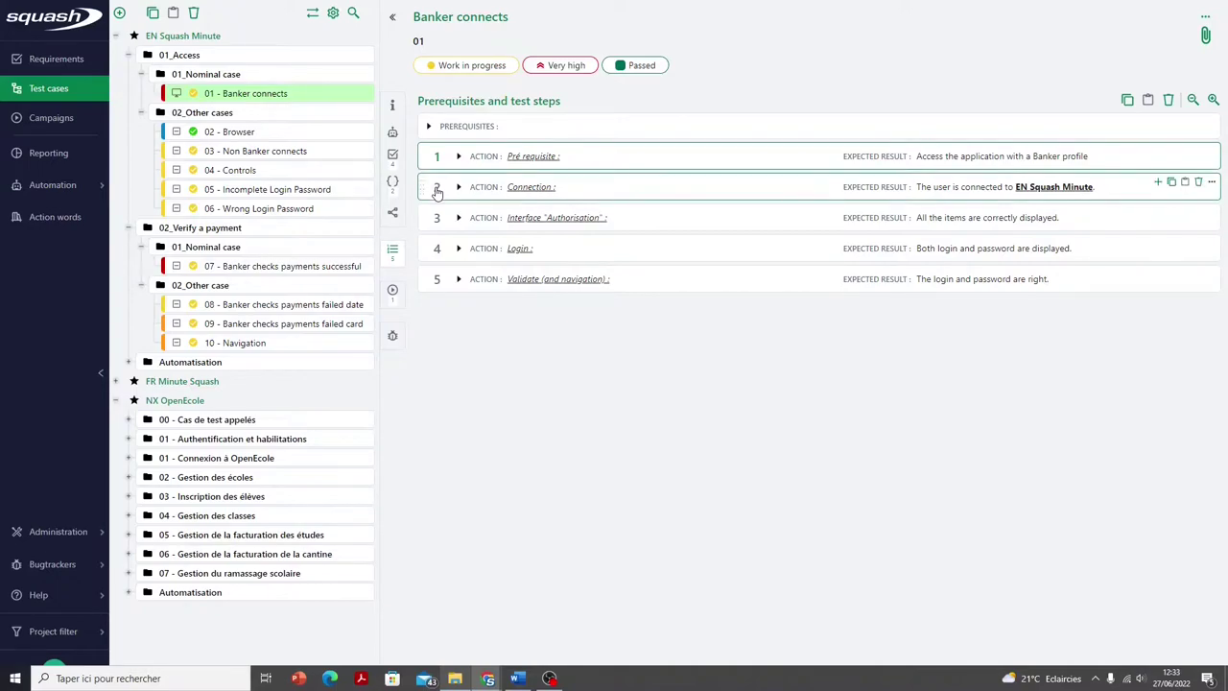
{"action": "left_click", "coordinate": [432, 221], "text": "shift"}
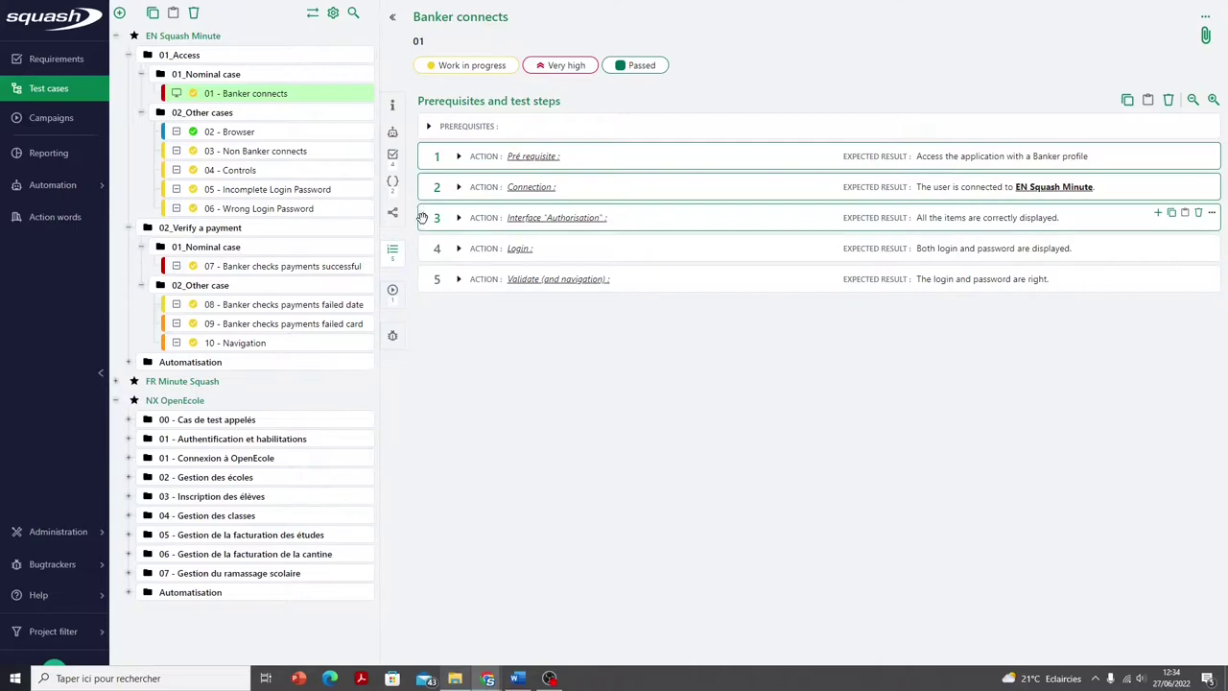
{"action": "left_click_drag", "start_coordinate": [423, 217], "coordinate": [440, 164]}
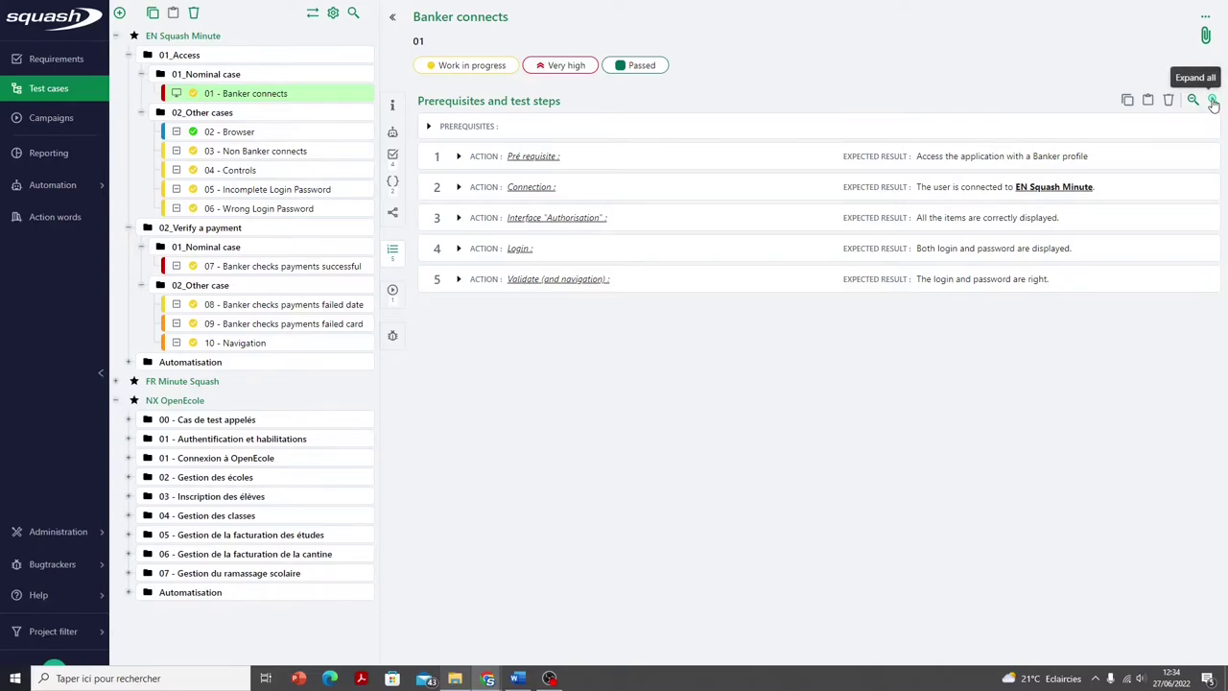
Expand all test steps, and move the "Pré requisite" step down one place and back up
{"action": "left_click", "coordinate": [1213, 101]}
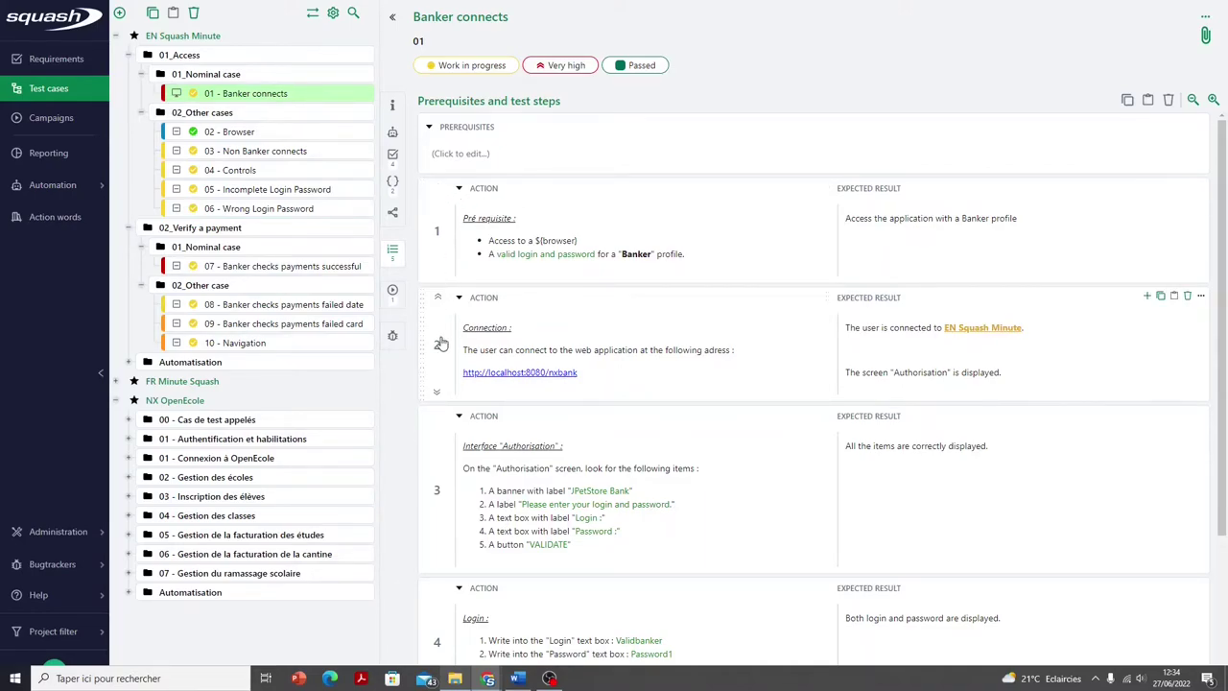
{"action": "left_click", "coordinate": [438, 275]}
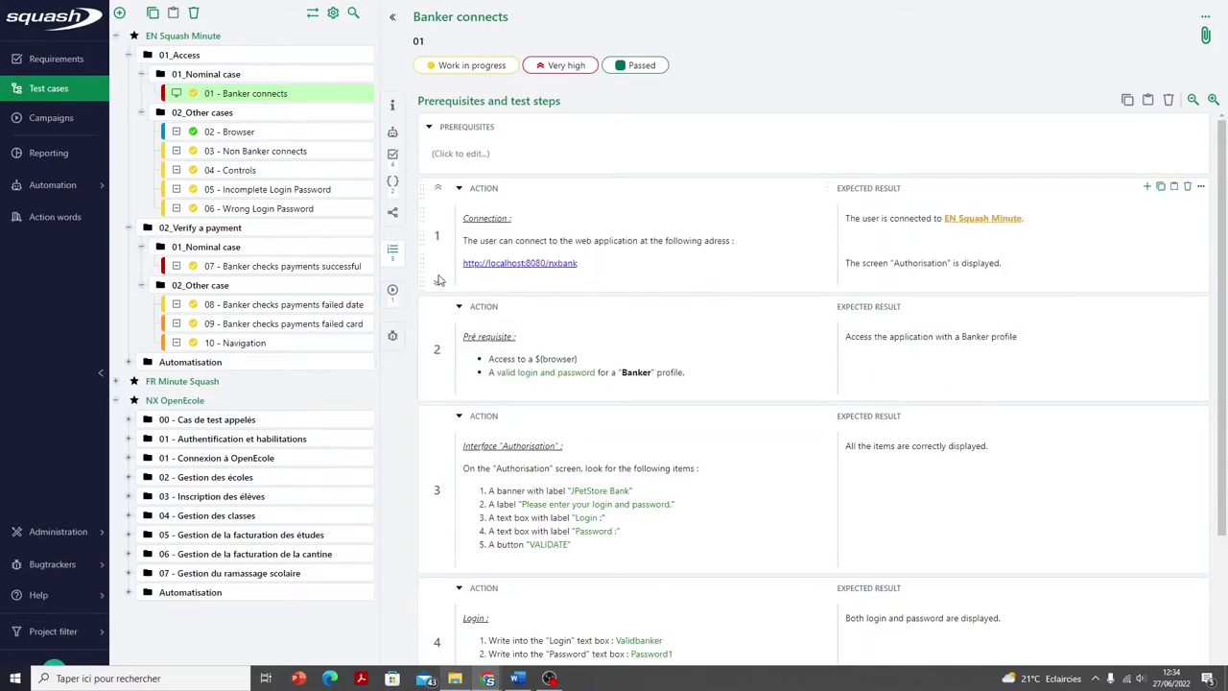
{"action": "left_click", "coordinate": [438, 310]}
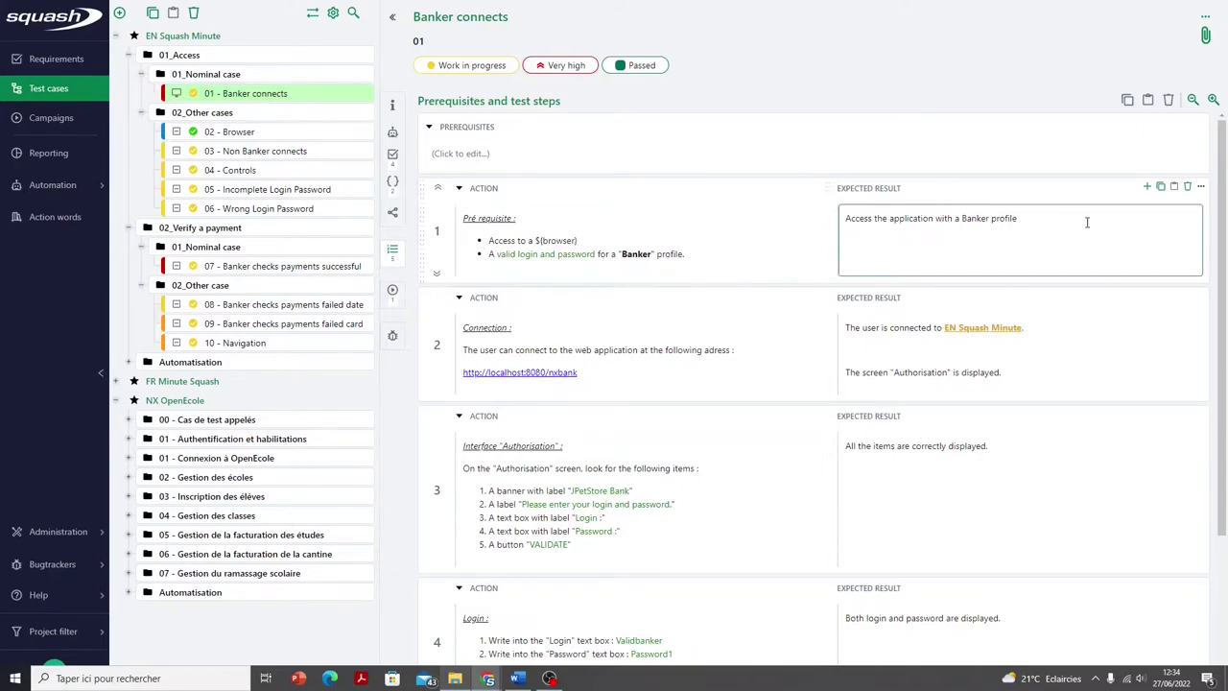
Associate the Authorisation requirement from the 01_Access folder with test step 1
{"action": "left_click", "coordinate": [1204, 189]}
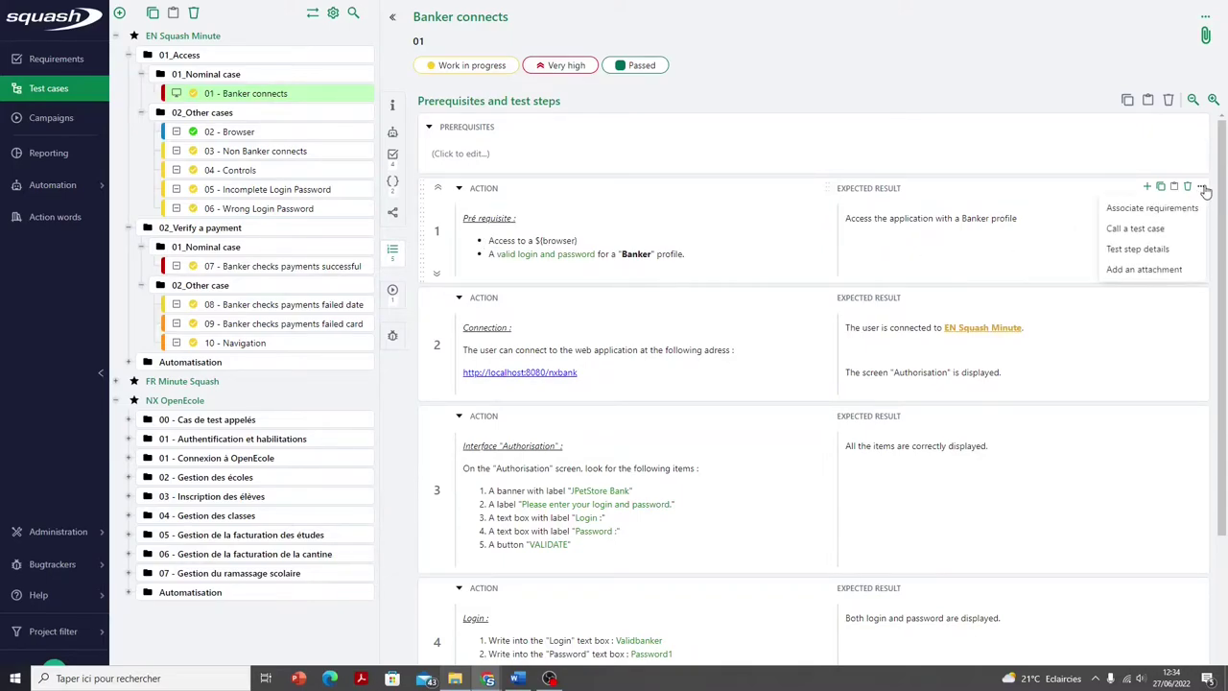
{"action": "left_click", "coordinate": [1164, 219]}
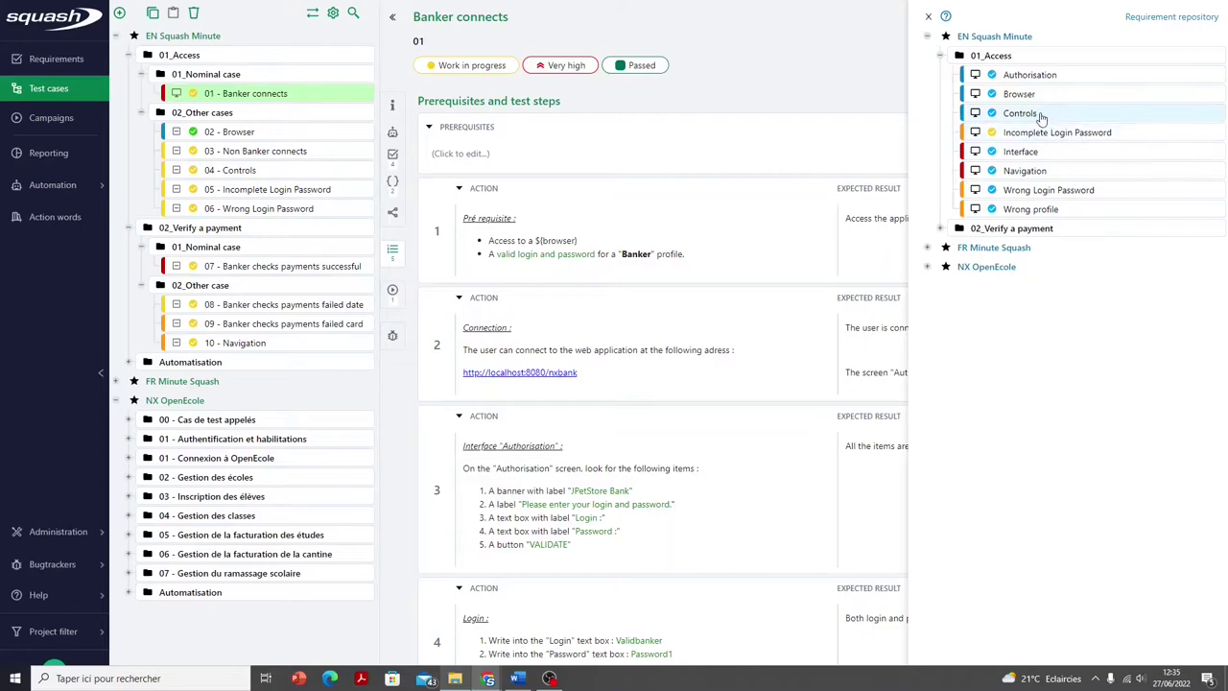
{"action": "left_click_drag", "start_coordinate": [1026, 87], "coordinate": [685, 264]}
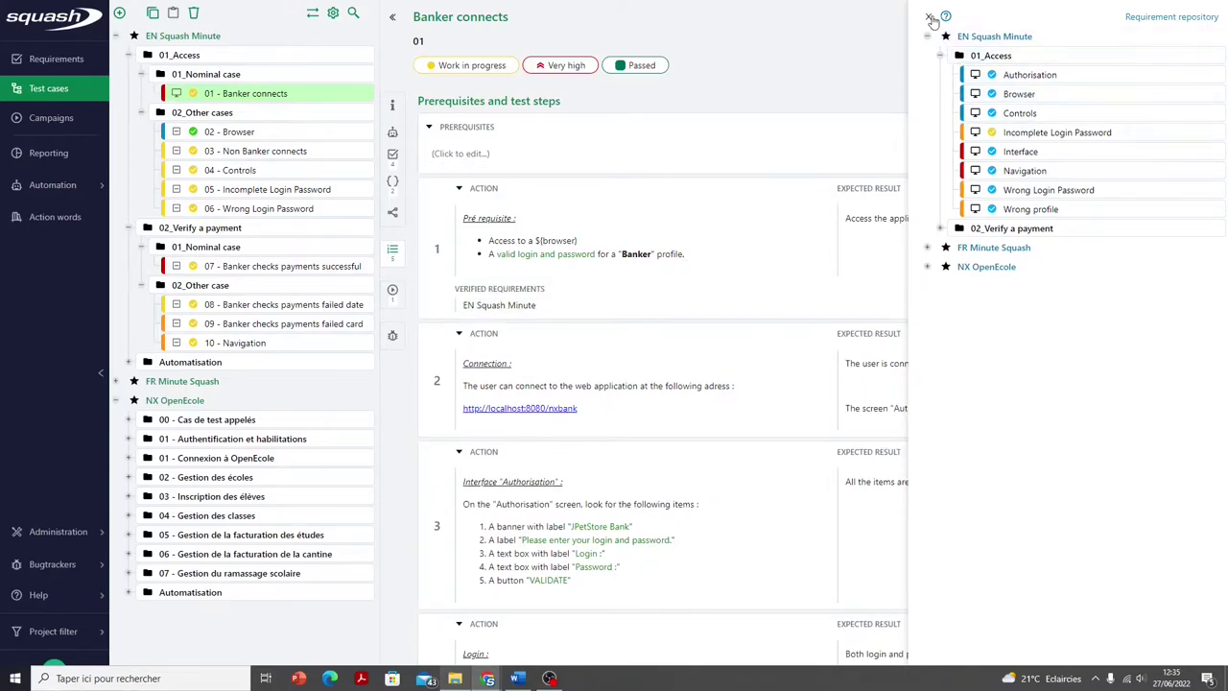
Open the details of test step 1, expand the Authorisation requirement and open the action text for editing
{"action": "left_click", "coordinate": [1200, 186]}
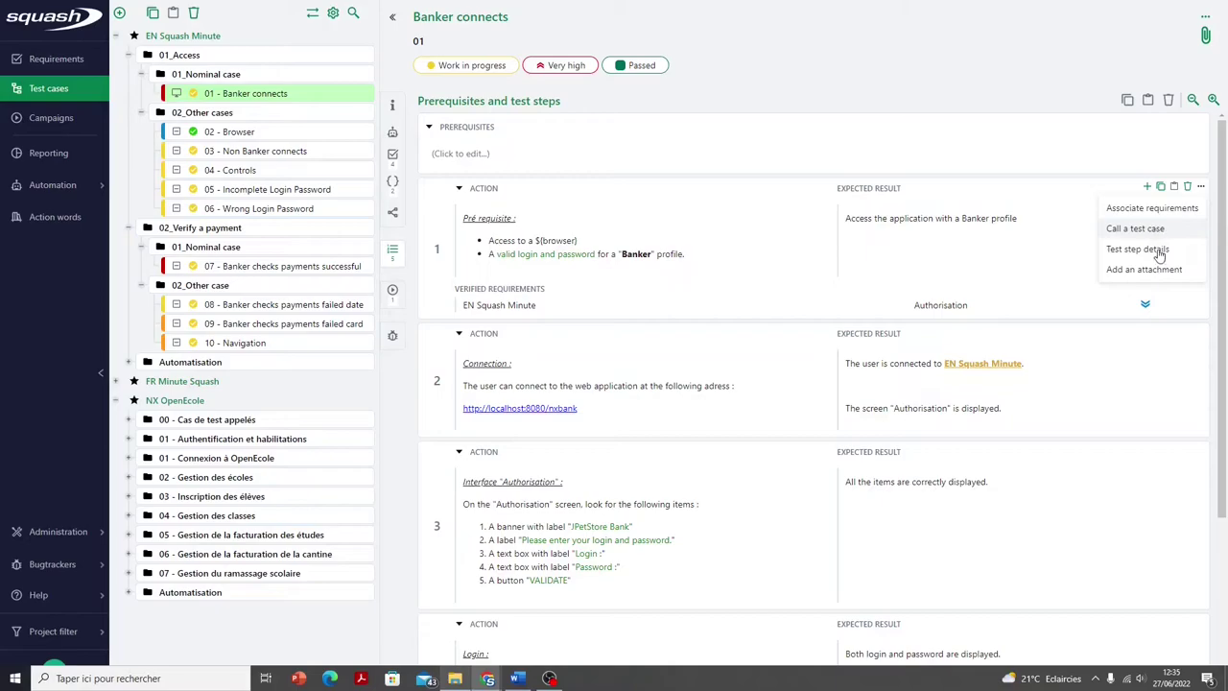
{"action": "left_click", "coordinate": [1138, 250]}
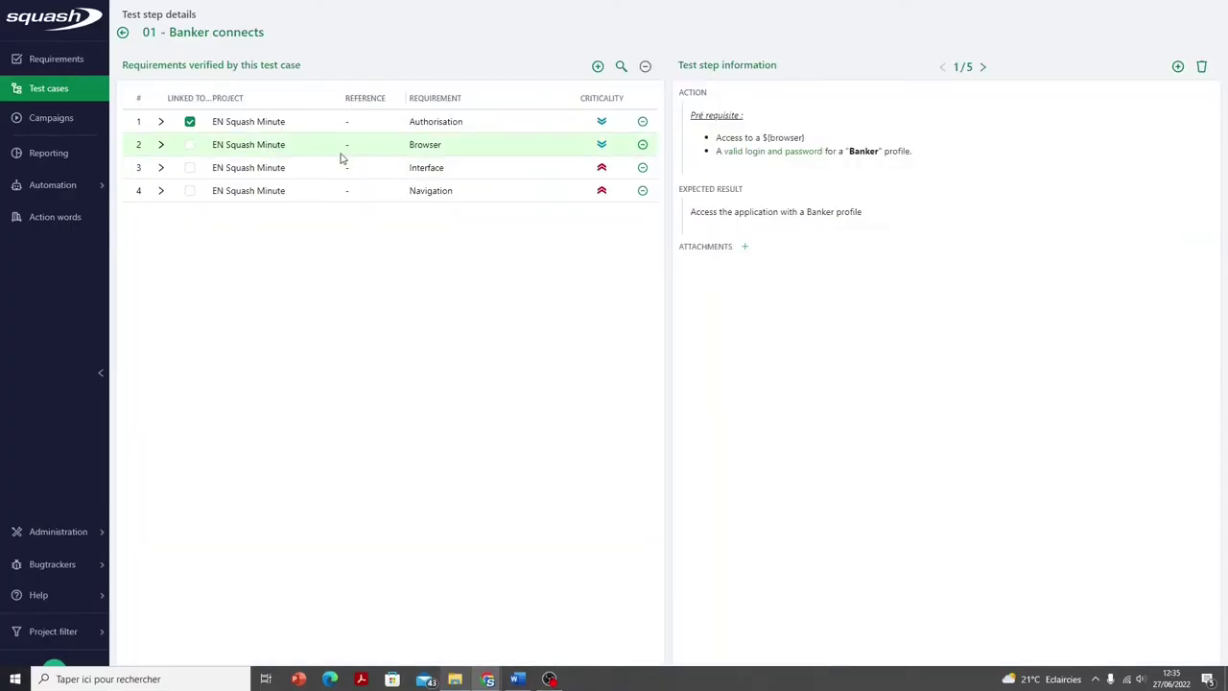
{"action": "left_click", "coordinate": [161, 122]}
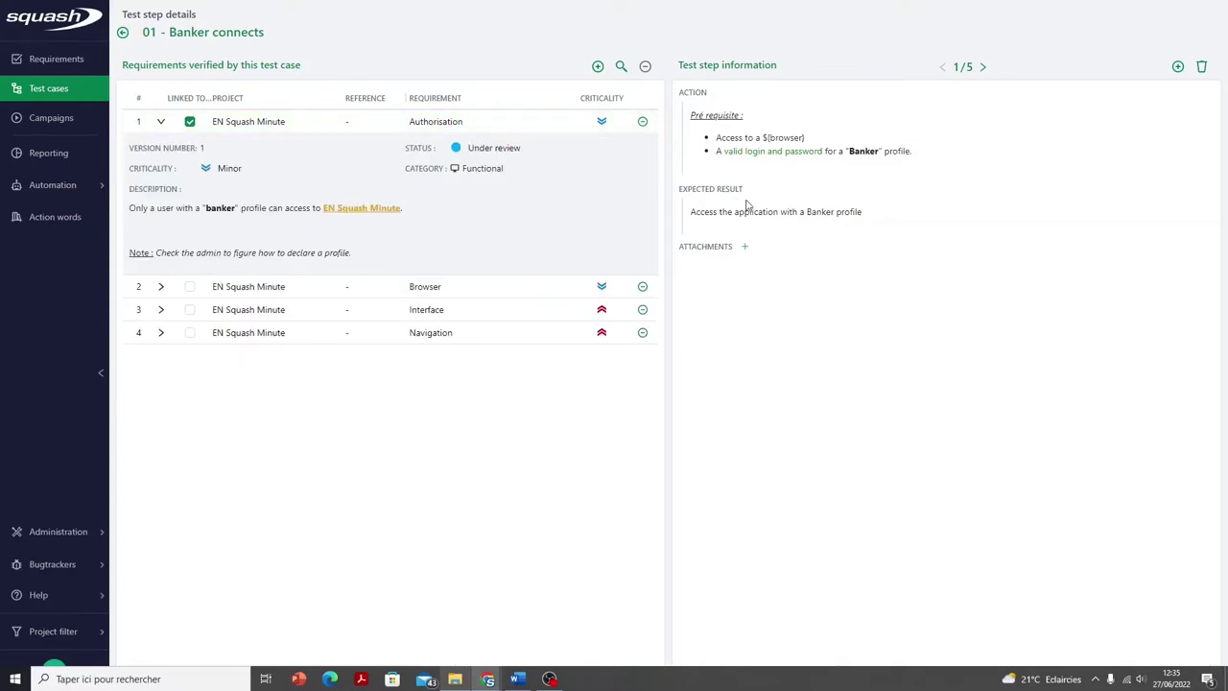
{"action": "left_click", "coordinate": [857, 144]}
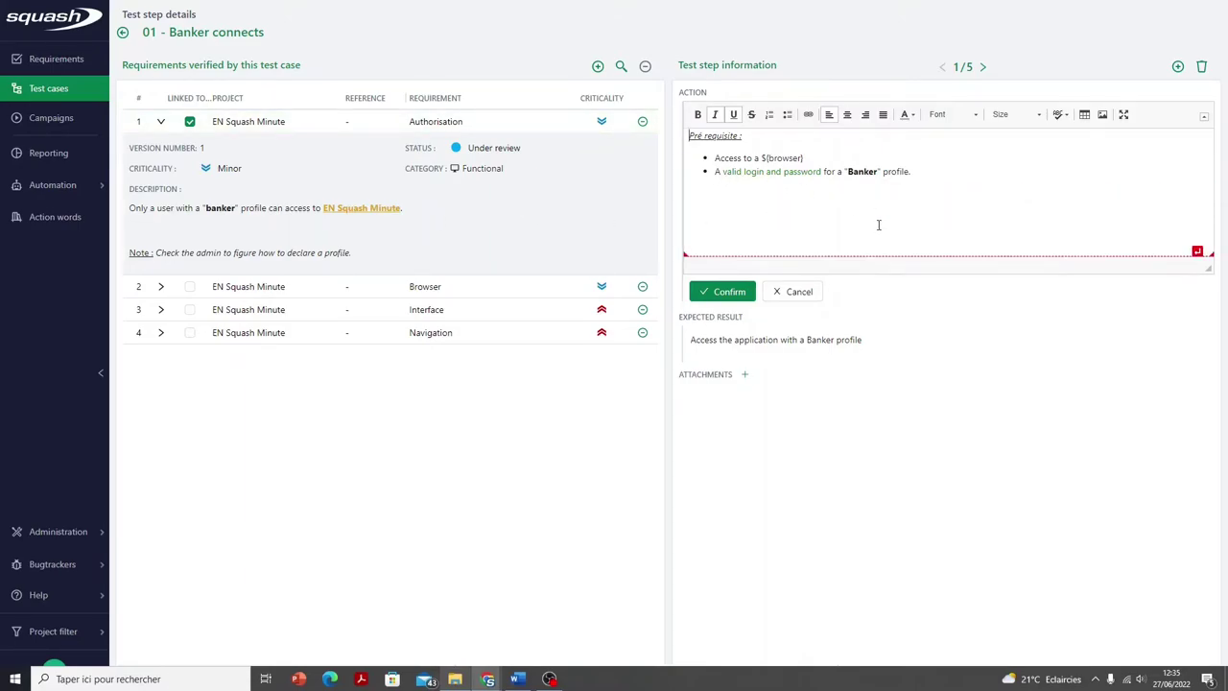
Link the Browser requirement to test step 1, and add Check date from 02_Verify a payment before returning to the test case
{"action": "left_click", "coordinate": [190, 288]}
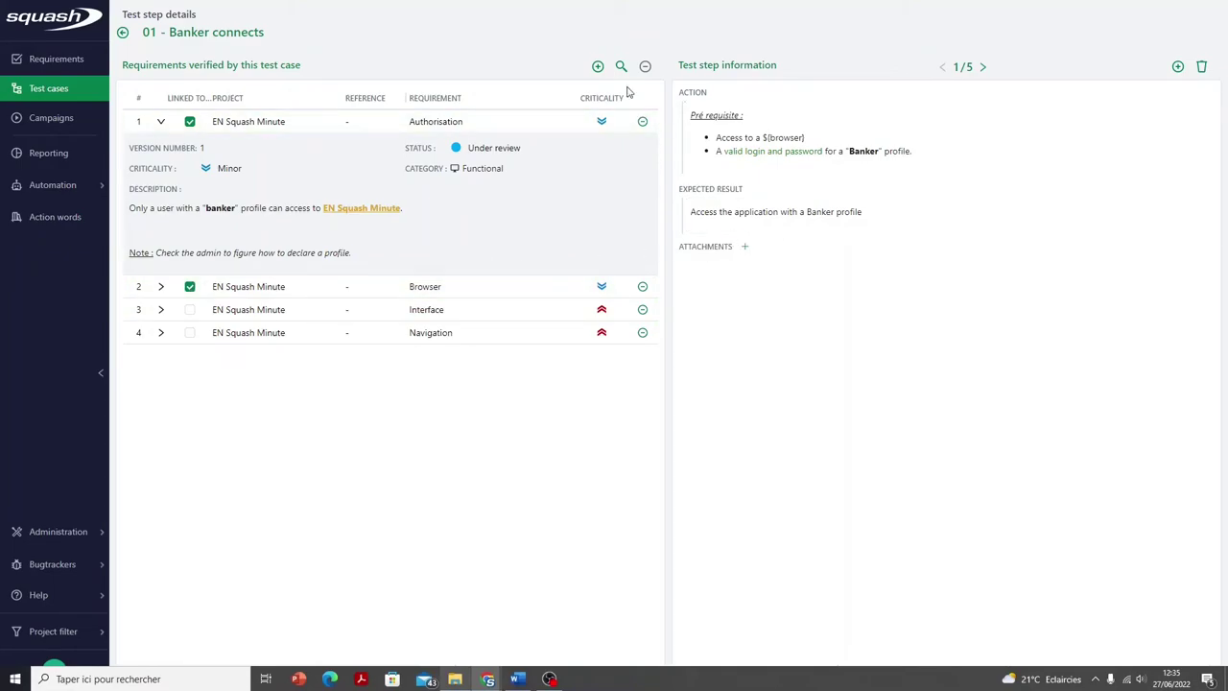
{"action": "left_click", "coordinate": [598, 67]}
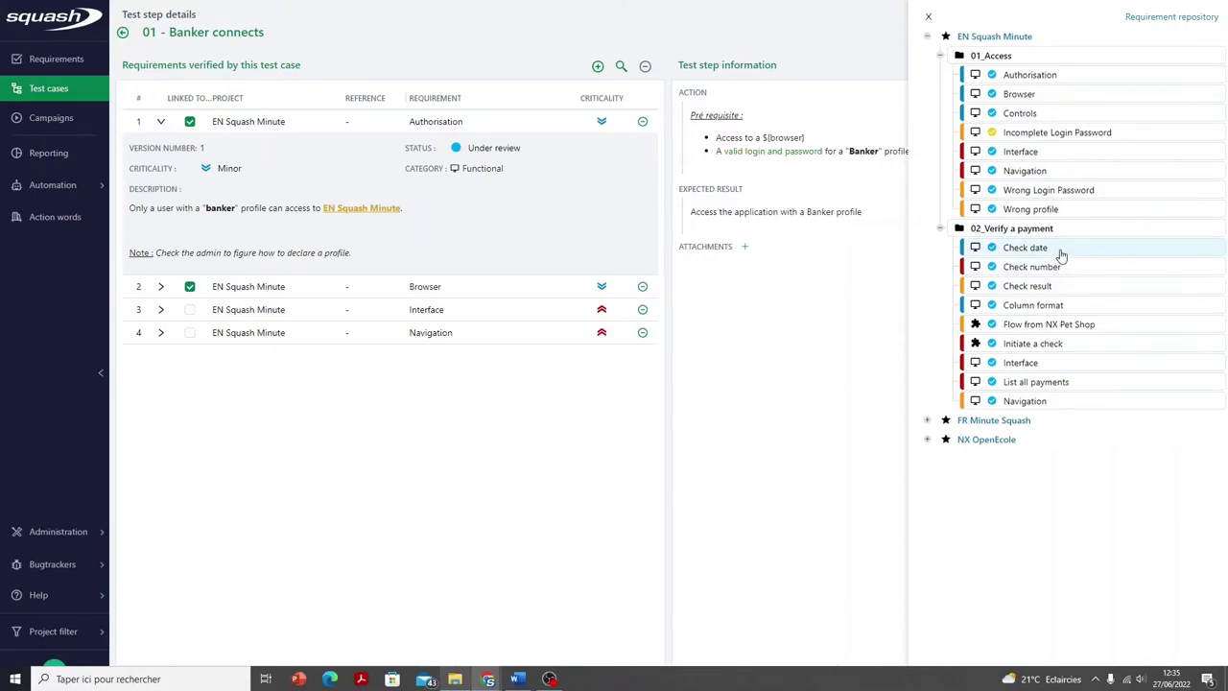
{"action": "left_click_drag", "start_coordinate": [1061, 256], "coordinate": [410, 395]}
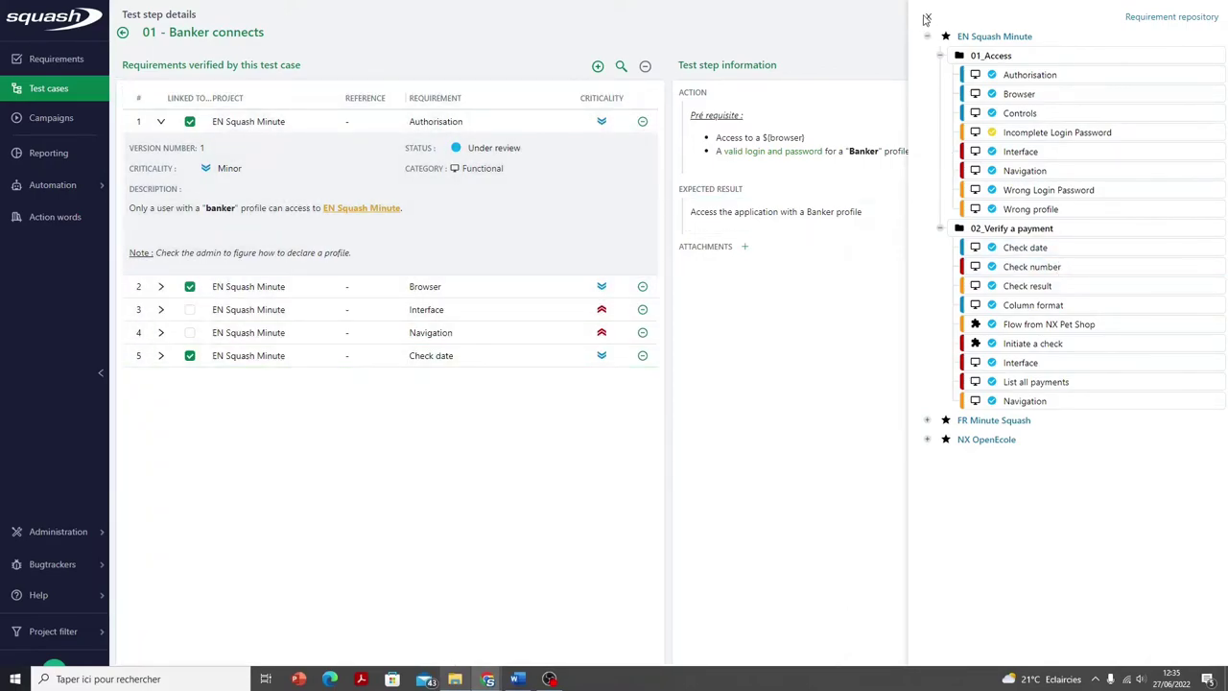
{"action": "left_click", "coordinate": [926, 19]}
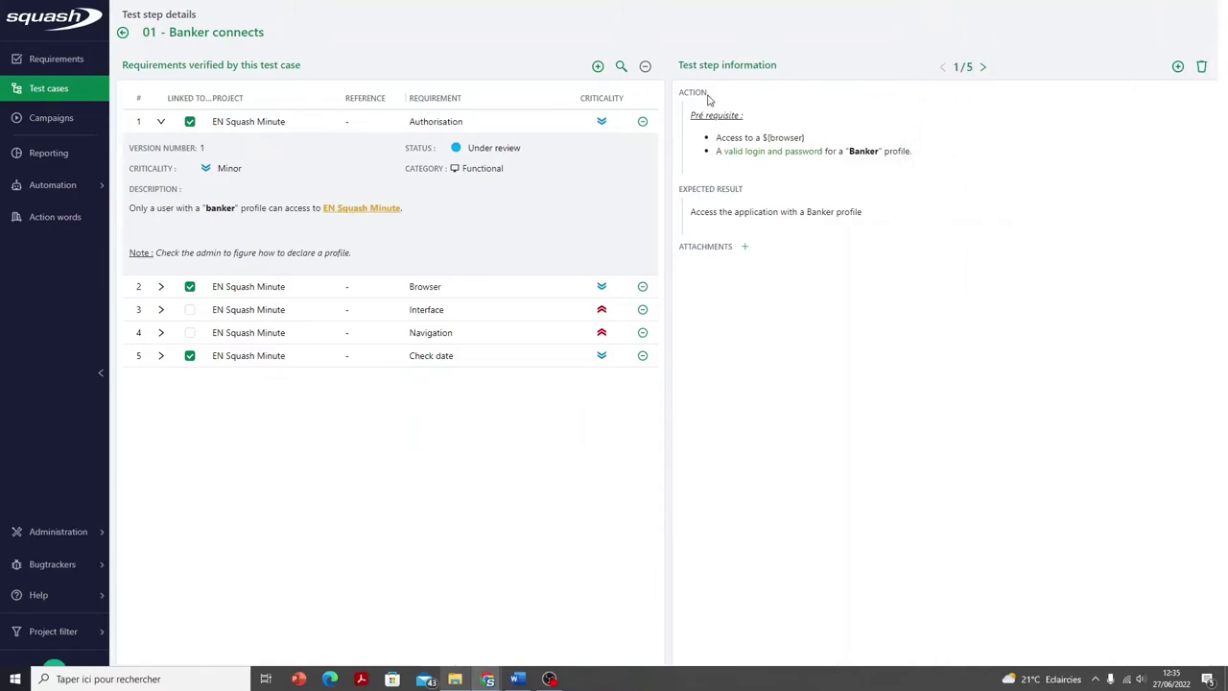
{"action": "left_click", "coordinate": [122, 34]}
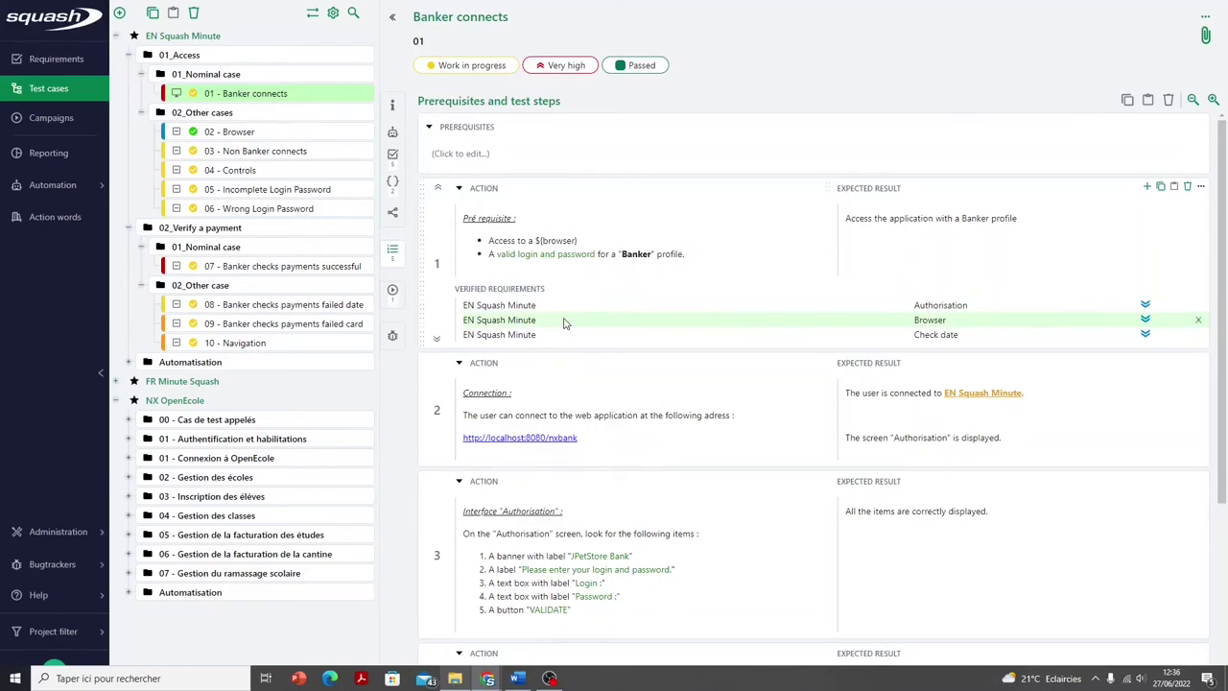
Open the file chooser for adding an attachment to test step 1 and cancel it
{"action": "left_click", "coordinate": [1099, 244]}
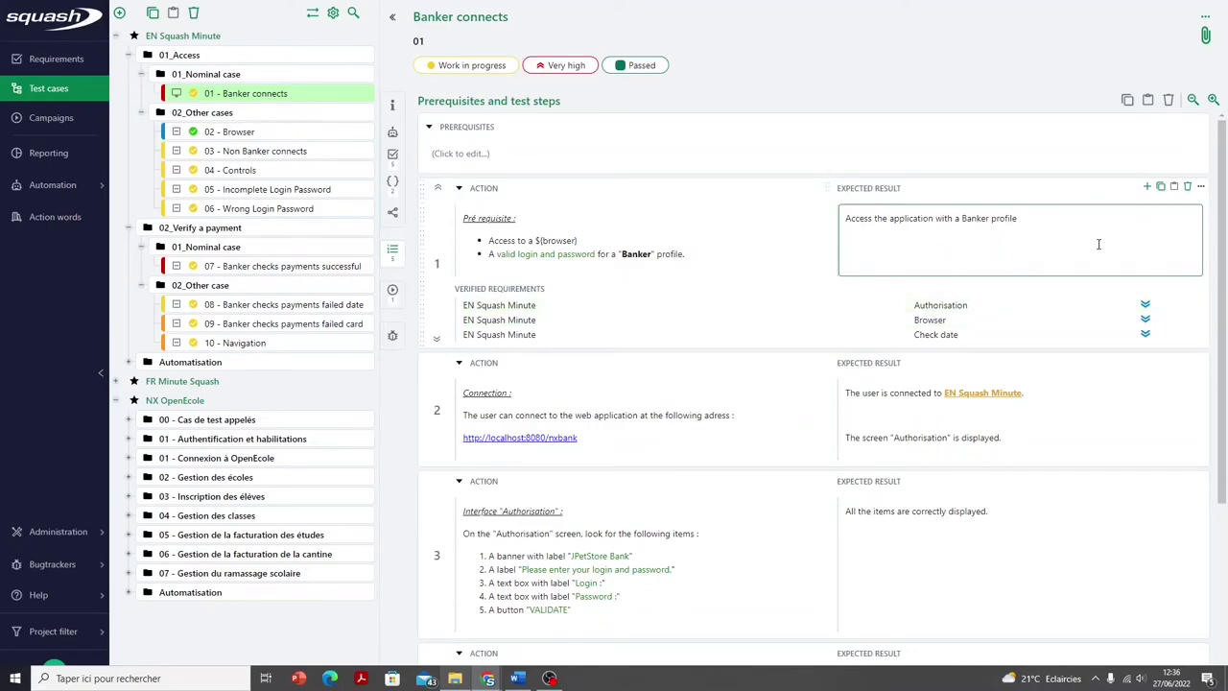
{"action": "left_click", "coordinate": [1200, 187]}
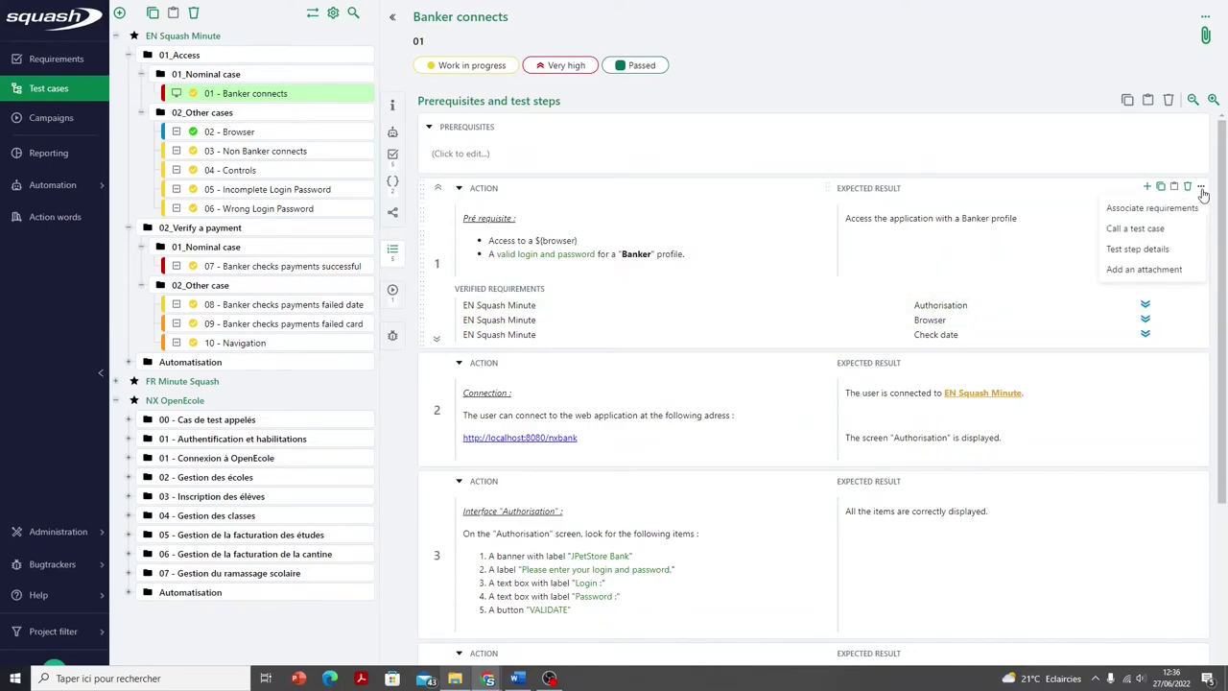
{"action": "left_click", "coordinate": [1146, 271]}
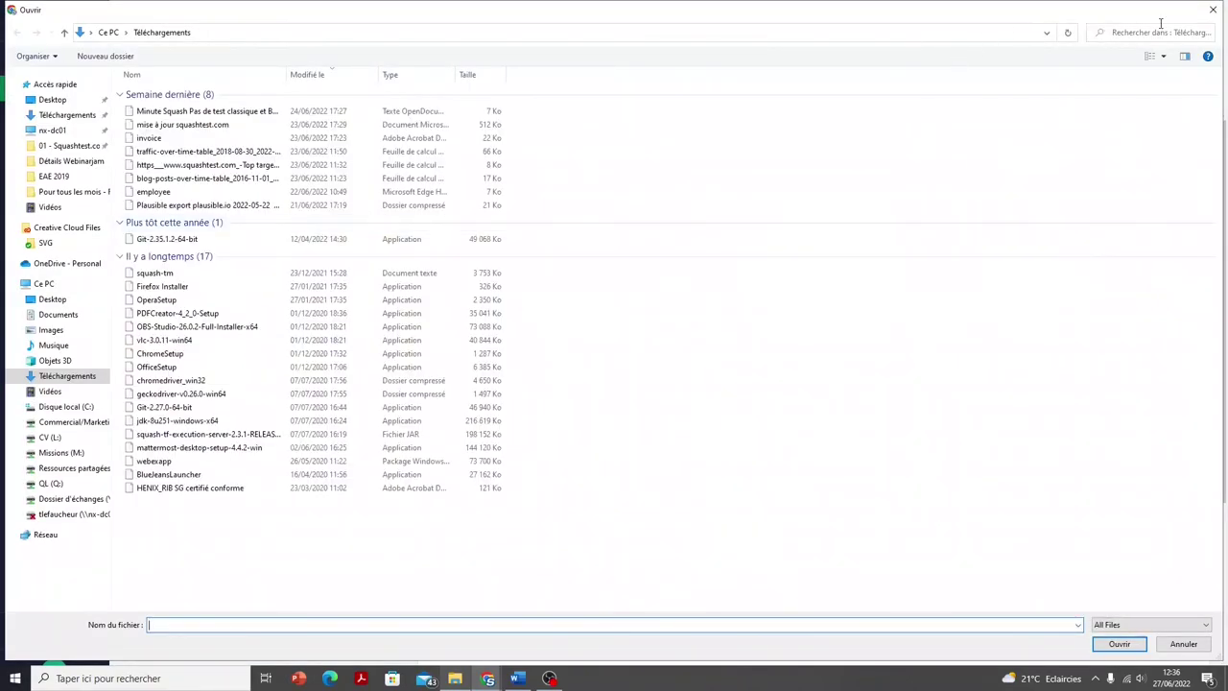
{"action": "left_click", "coordinate": [1213, 10]}
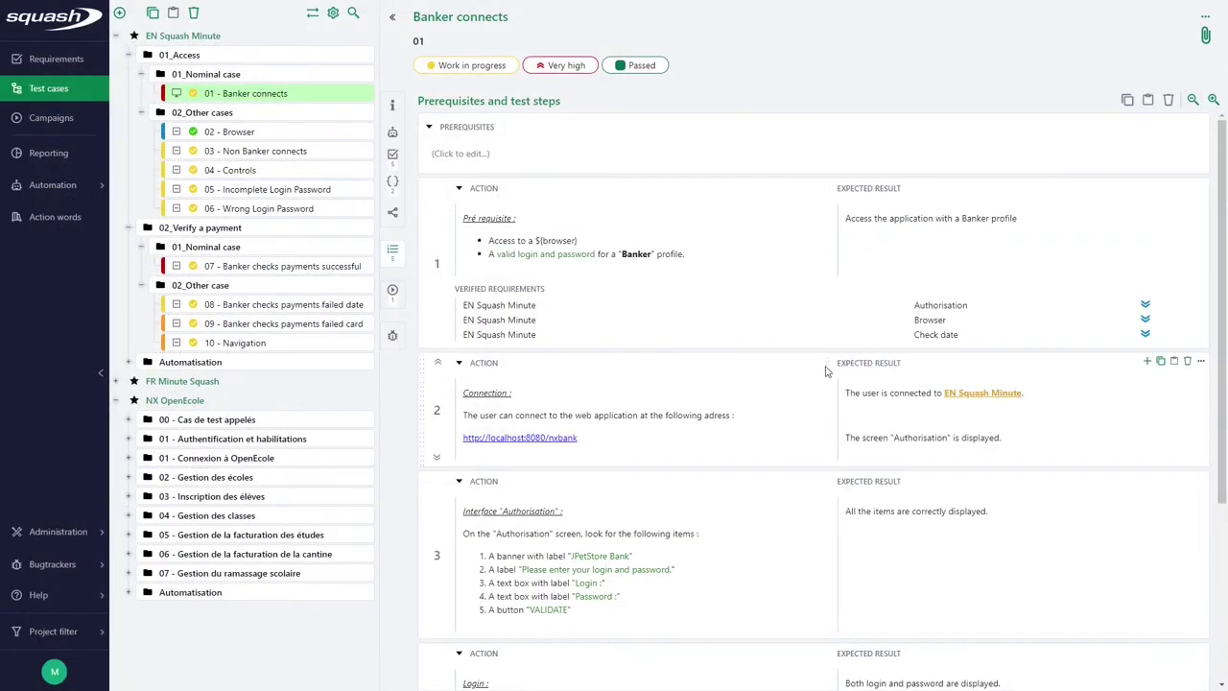
Attach the file "Minute Squash Pas de test classique et BDD" from the Téléchargements folder to test step 1
{"action": "key", "text": "super"}
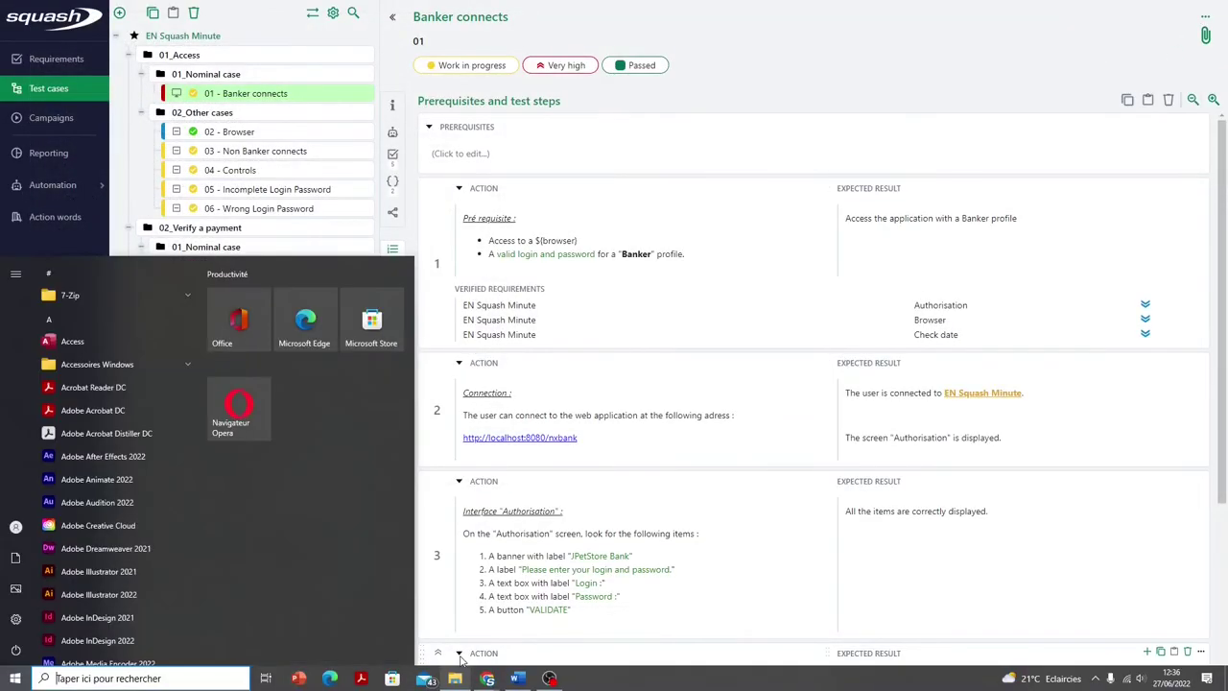
{"action": "left_click", "coordinate": [455, 678]}
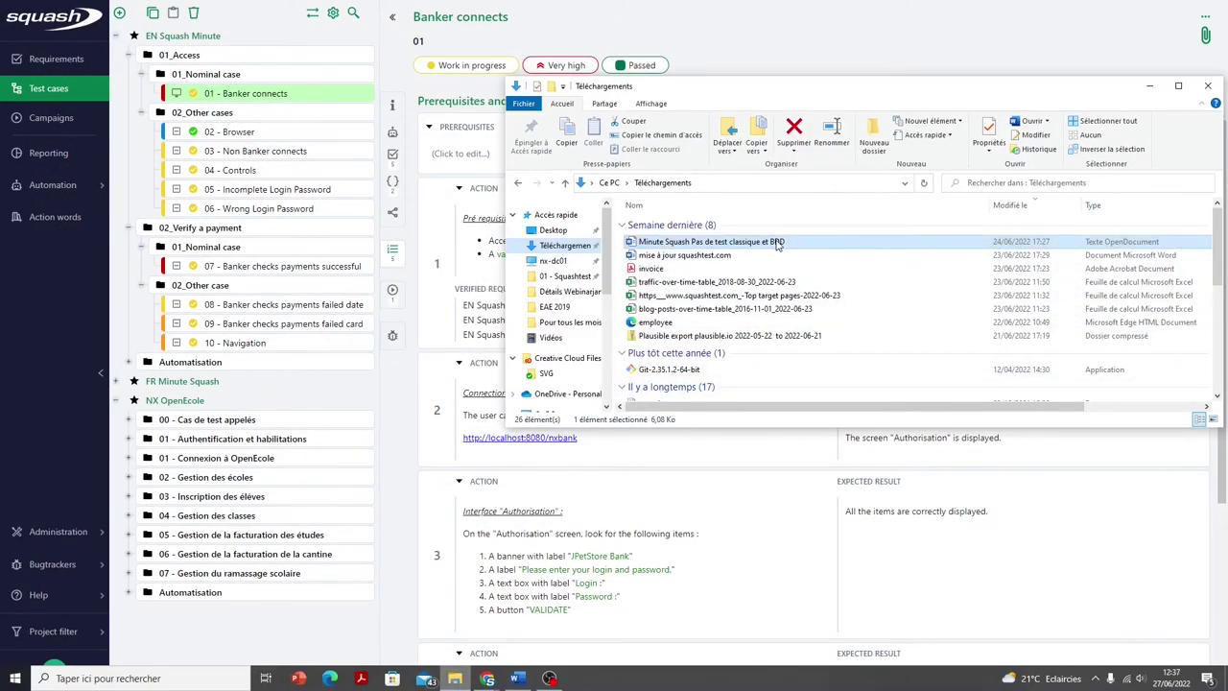
{"action": "left_click_drag", "start_coordinate": [779, 242], "coordinate": [477, 324]}
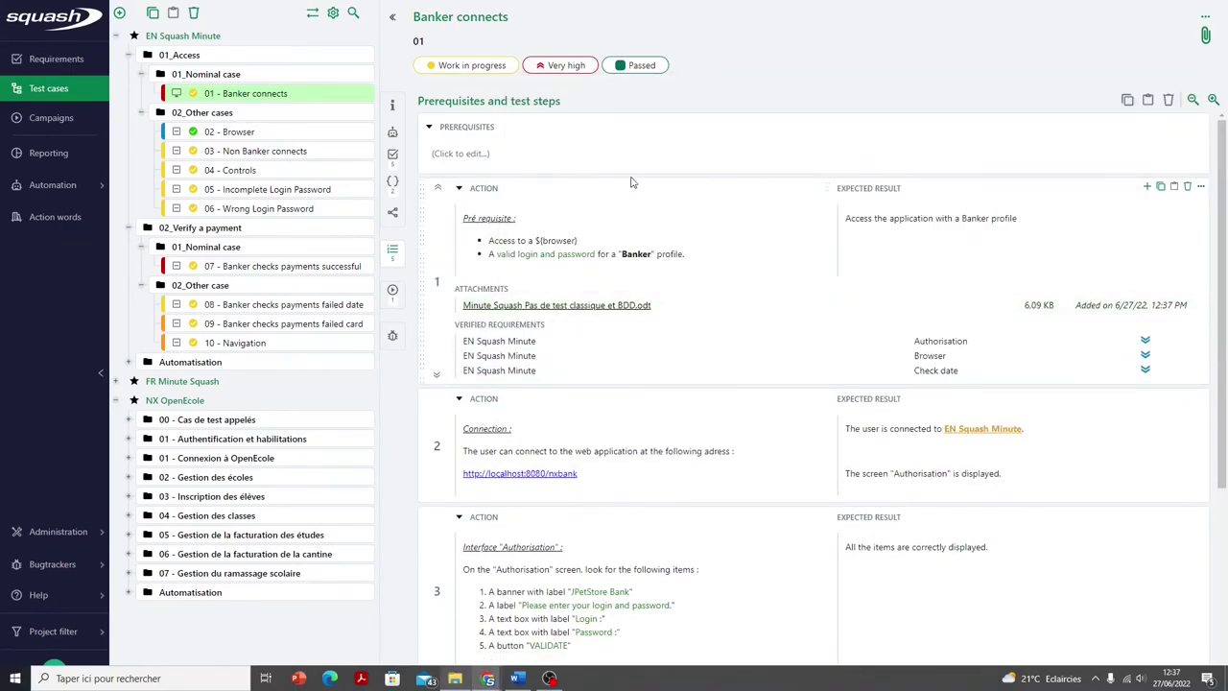